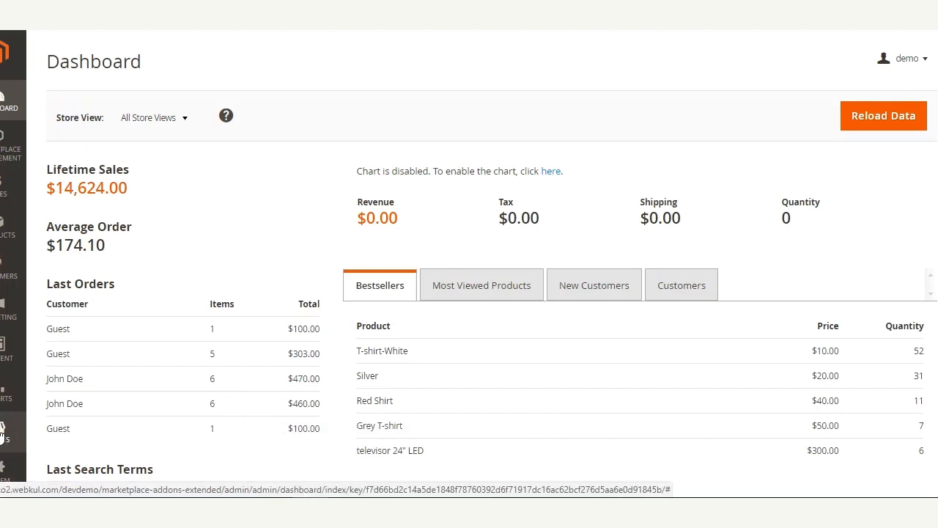
Open Stores > Configuration > Sales > Shipping Methods and scroll to the Webkul Australia Post Shipping settings.
left_click(3, 432)
left_click(100, 146)
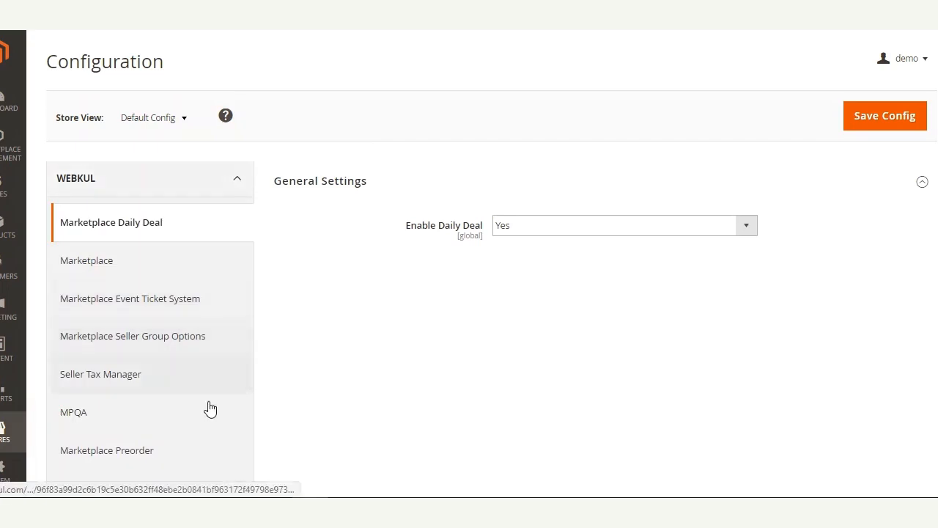
scroll(406, 337, "down", 5)
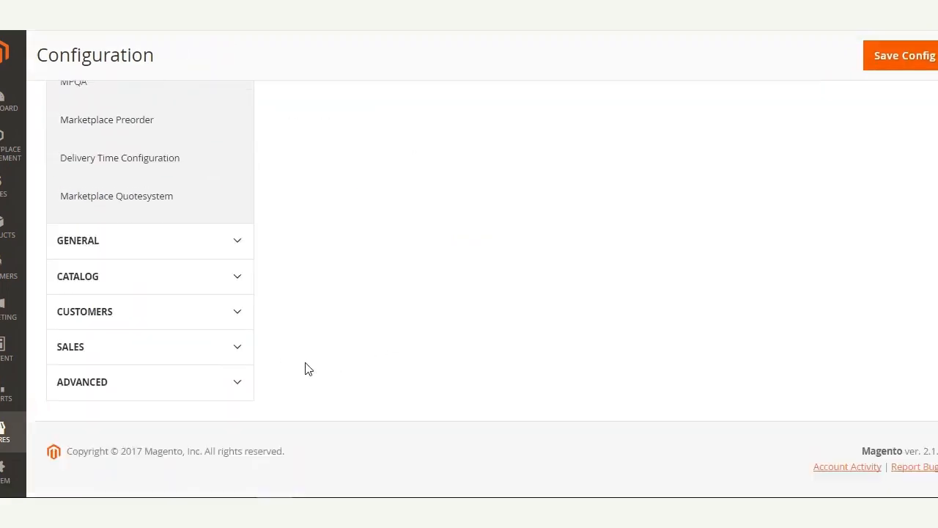
left_click(187, 333)
scroll(186, 337, "down", 4)
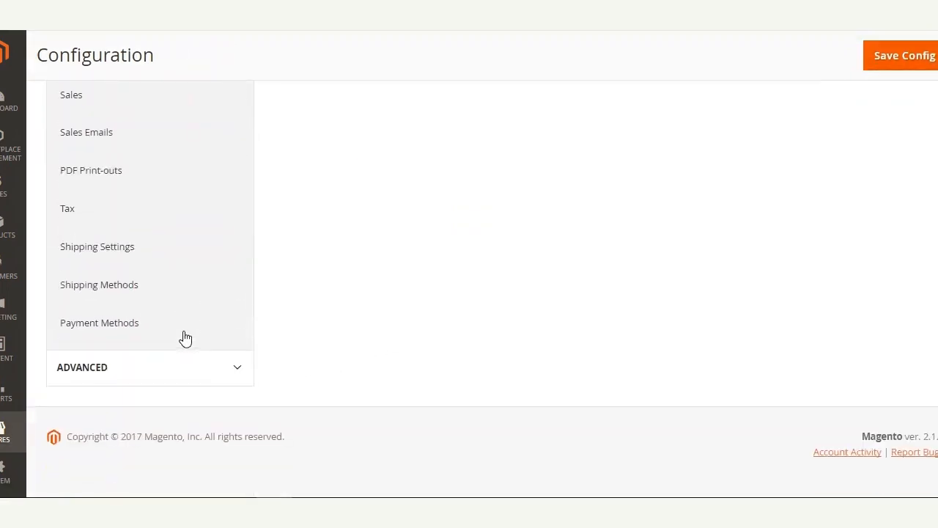
left_click(136, 284)
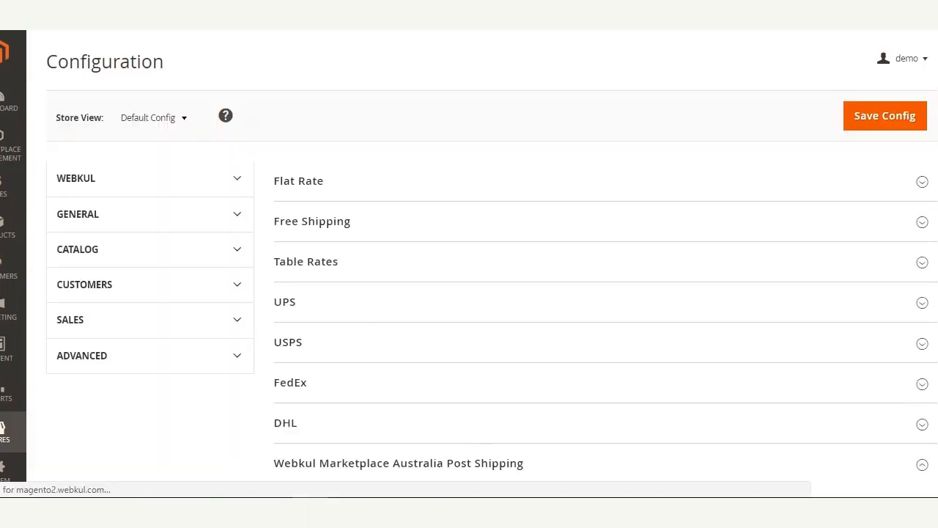
scroll(318, 178, "down", 5)
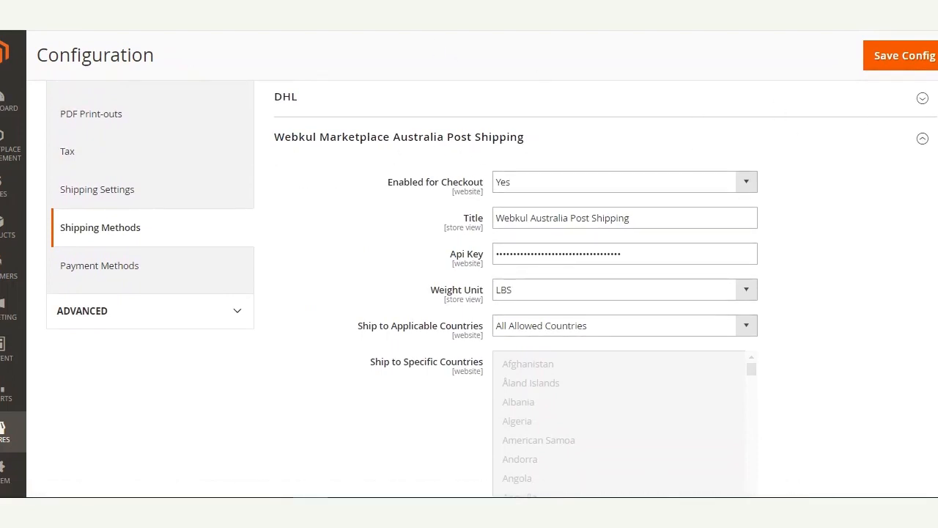
scroll(532, 208, "down", 1)
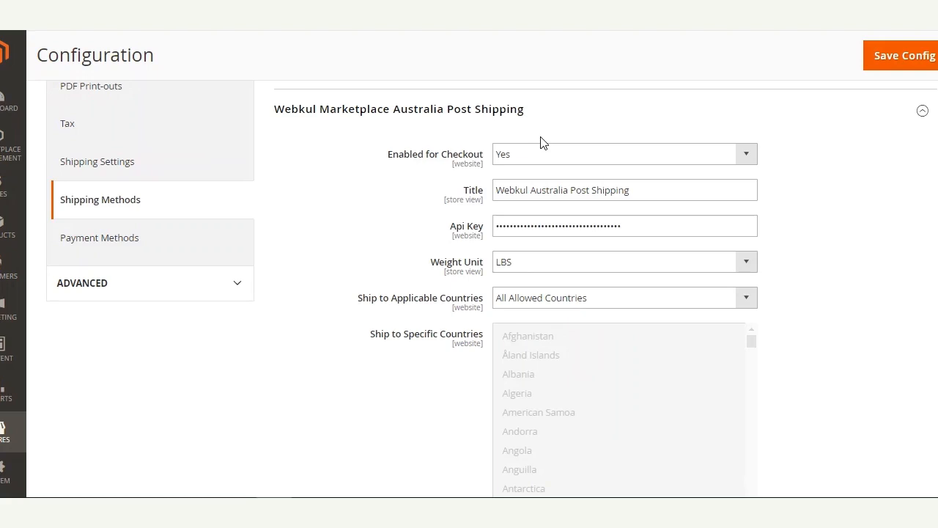
left_click_drag(640, 192, 486, 193)
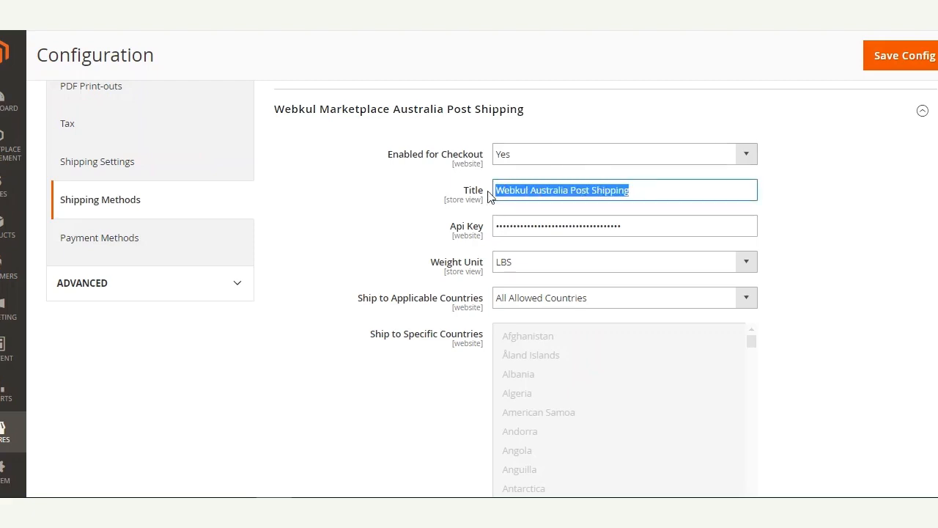
left_click(649, 190)
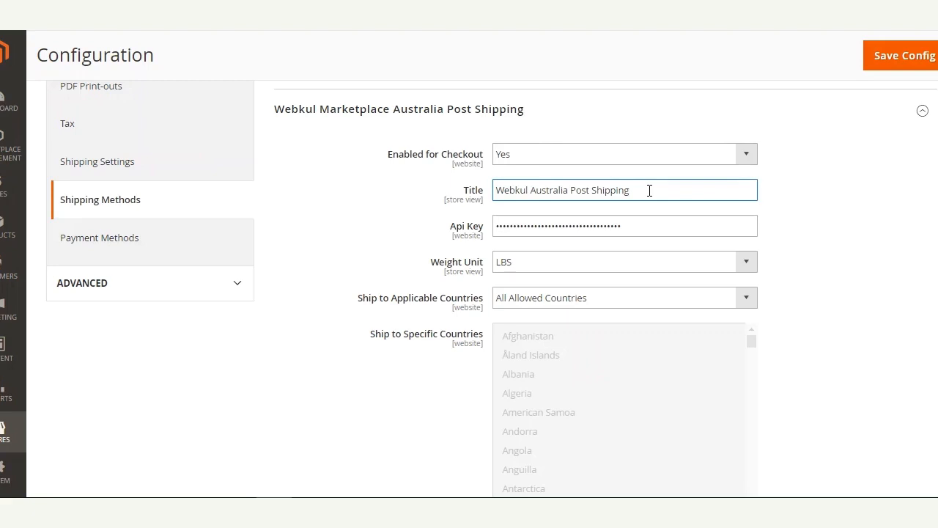
left_click(667, 223)
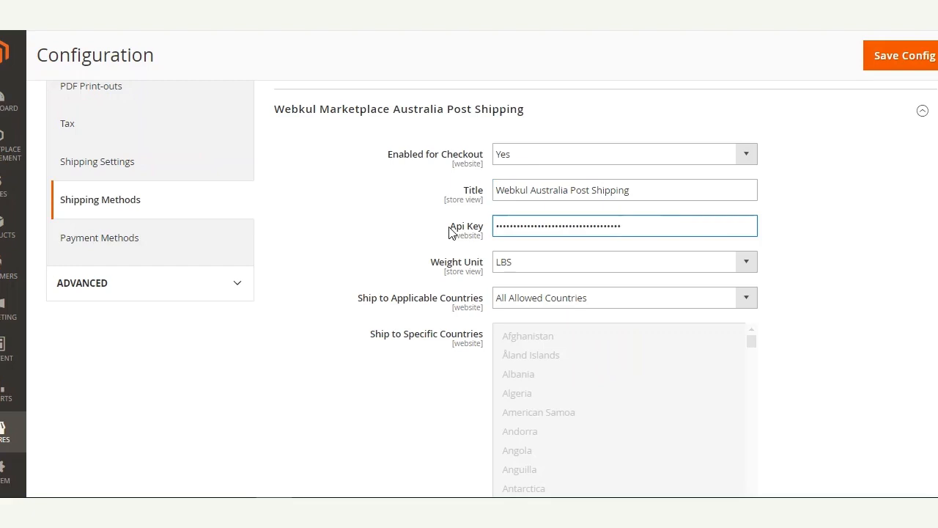
left_click_drag(449, 231, 496, 225)
left_click(650, 222)
left_click_drag(629, 227, 469, 239)
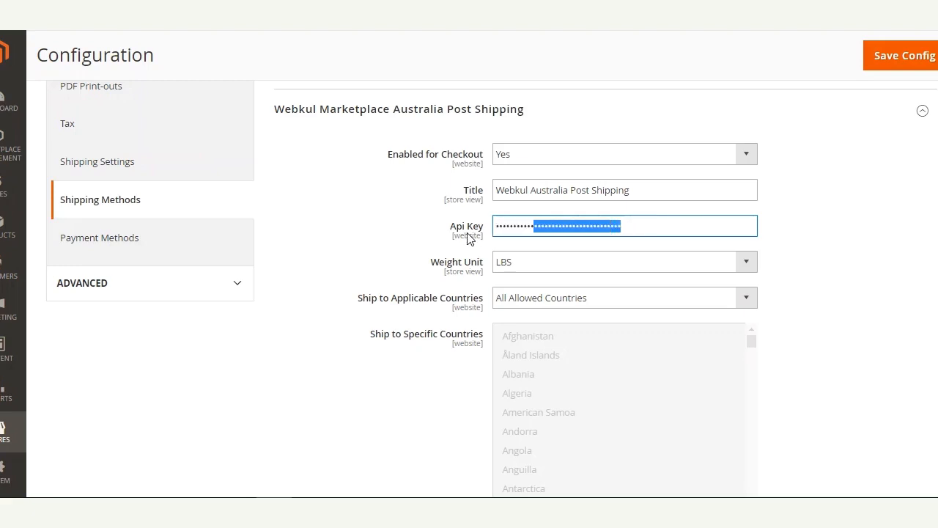
left_click(498, 228)
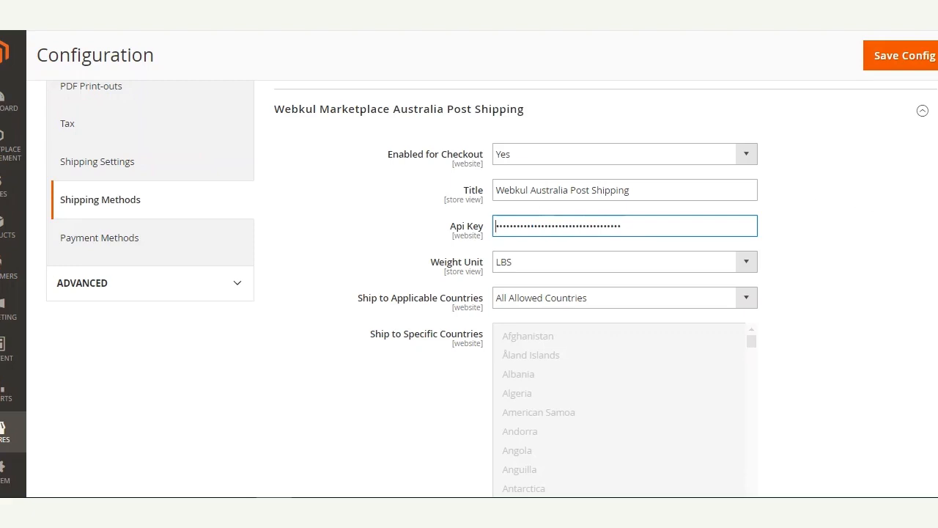
scroll(808, 218, "down", 1)
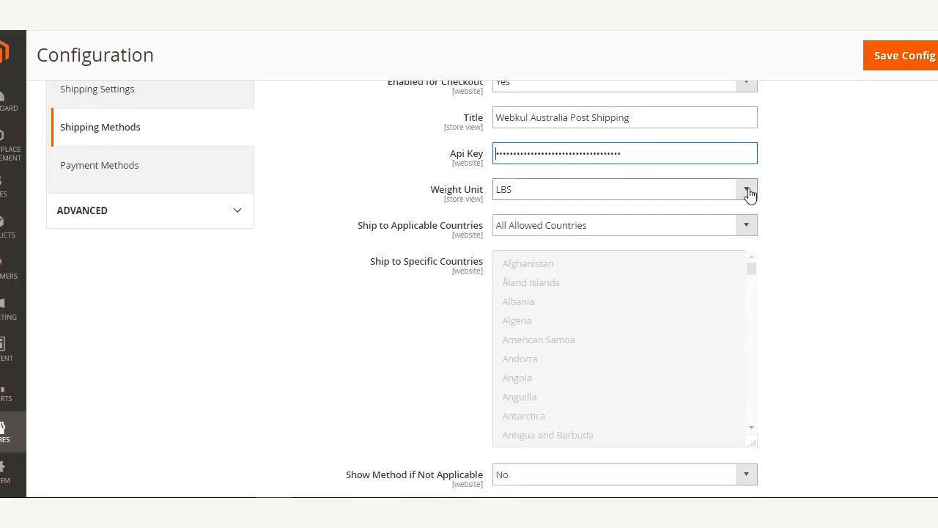
left_click(747, 191)
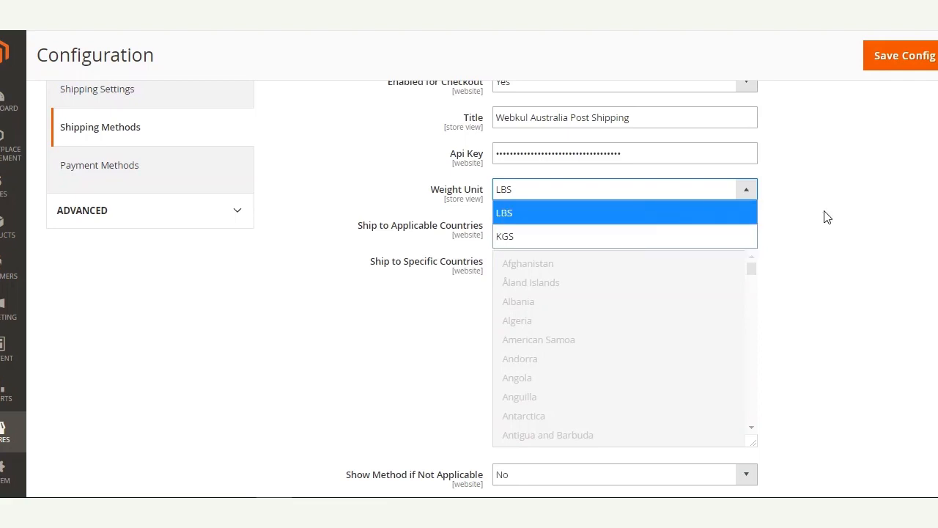
left_click(818, 180)
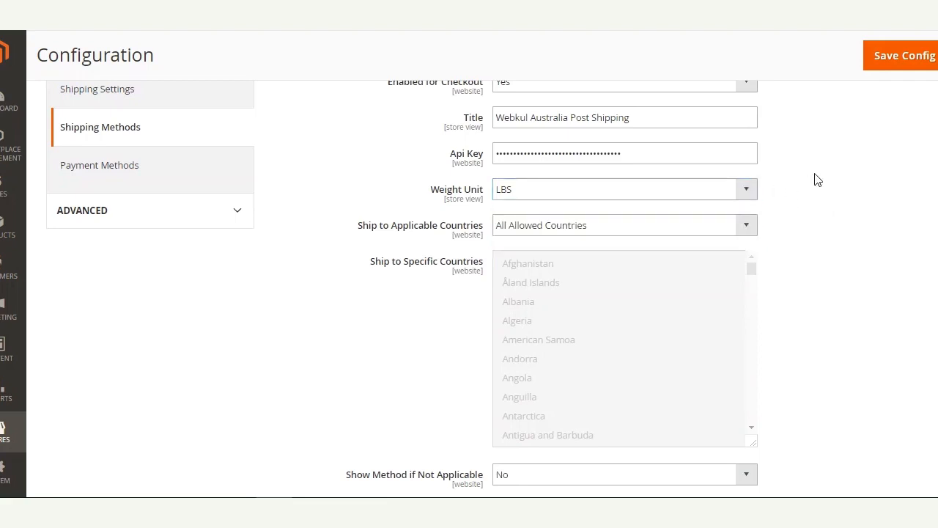
scroll(817, 180, "down", 2)
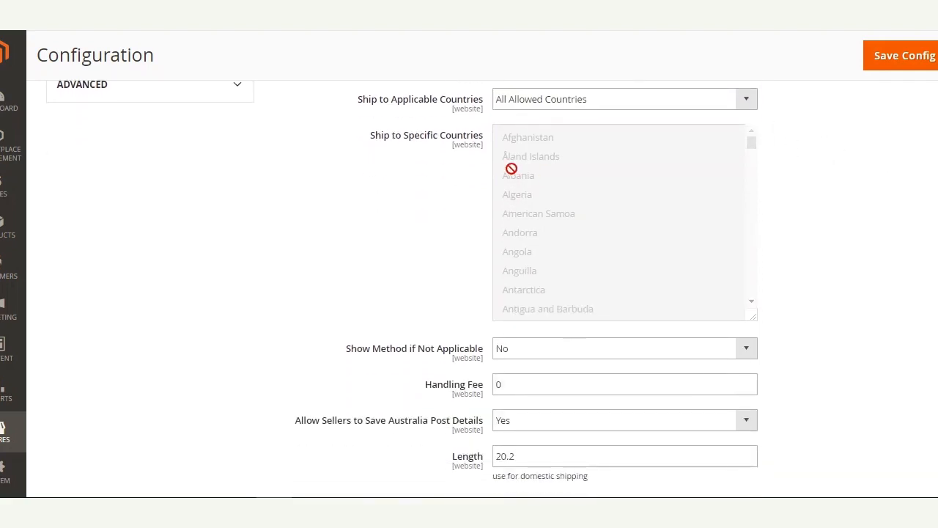
left_click(744, 109)
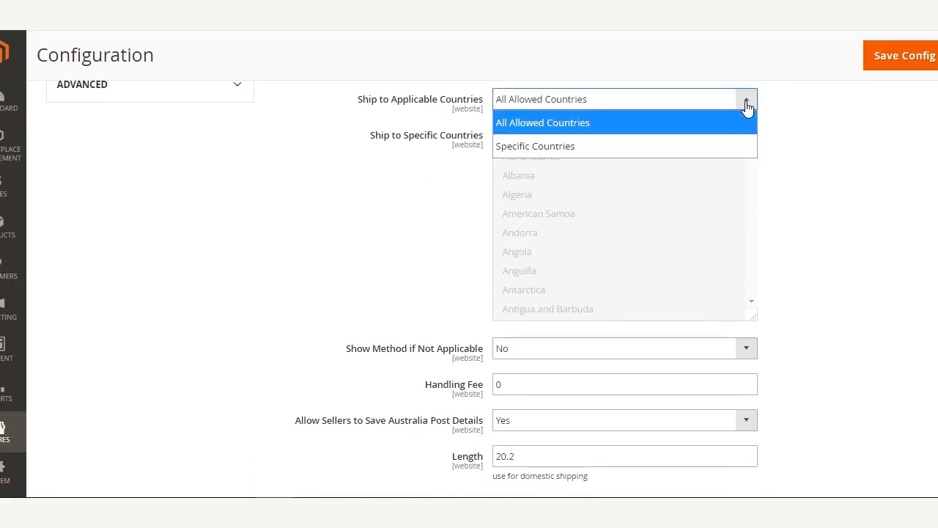
left_click(697, 146)
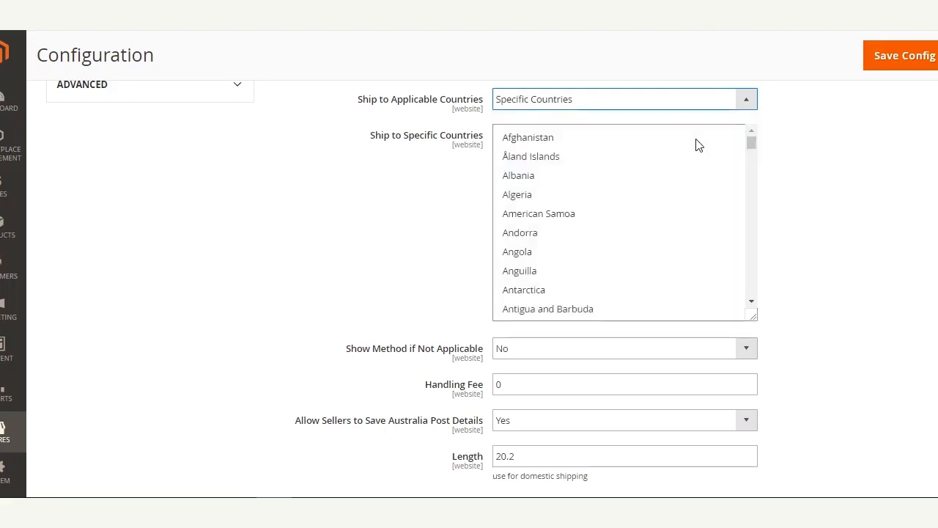
left_click(532, 198)
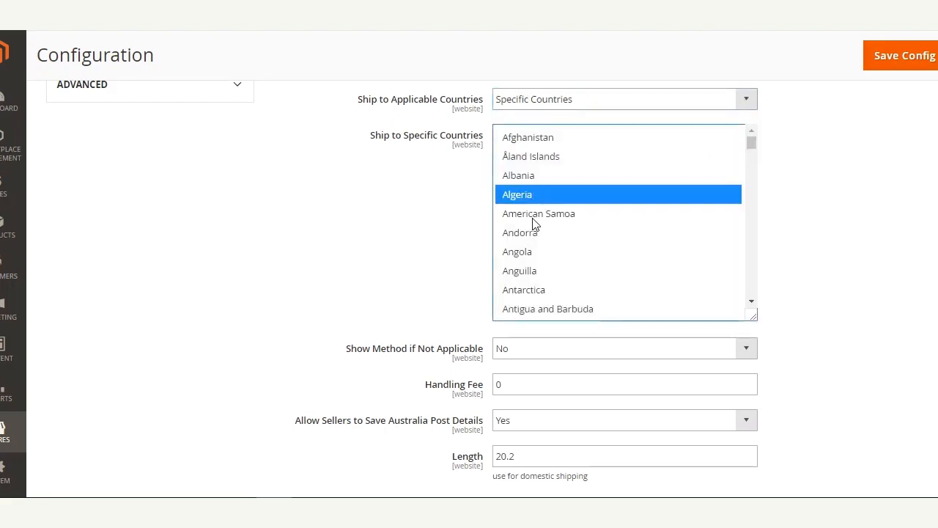
left_click(535, 219, "ctrl")
left_click(538, 290, "ctrl")
left_click(543, 310, "ctrl")
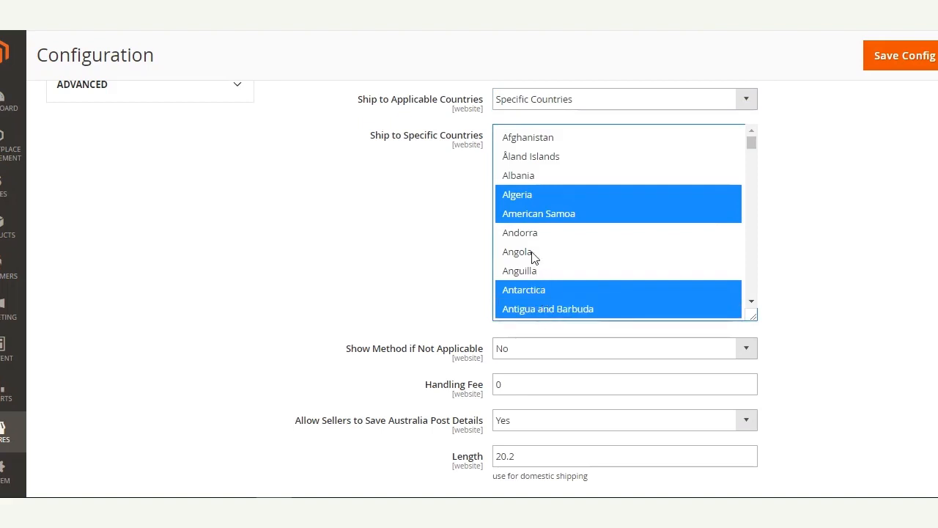
scroll(592, 205, "down", 1)
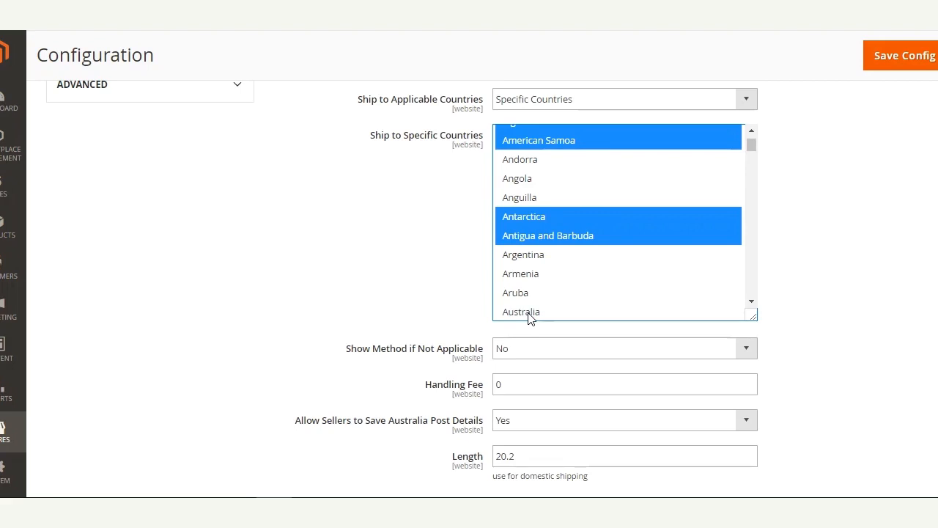
scroll(685, 208, "up", 1)
left_click(744, 100)
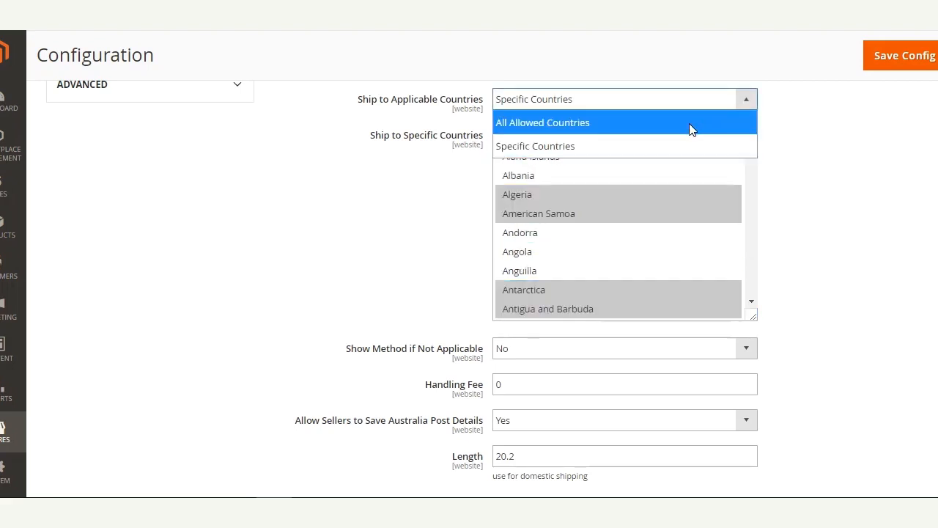
left_click(689, 125)
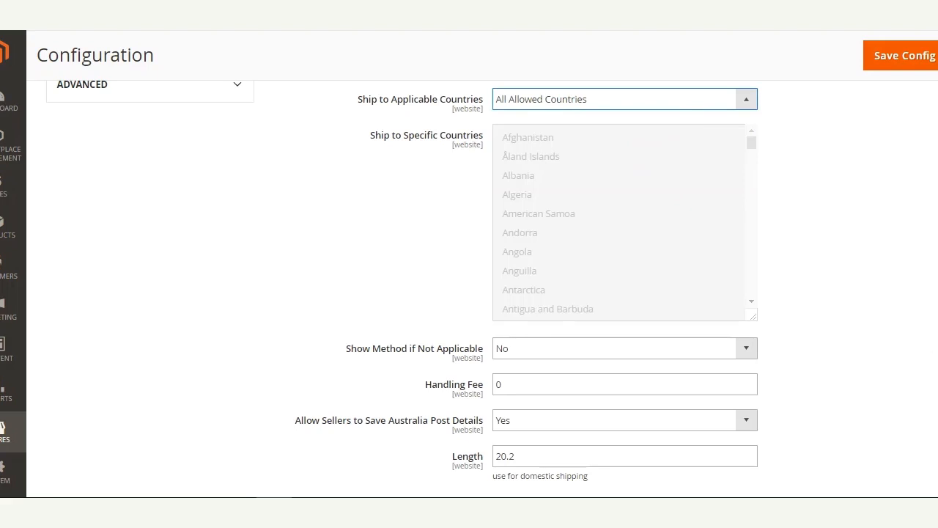
scroll(591, 310, "down", 3)
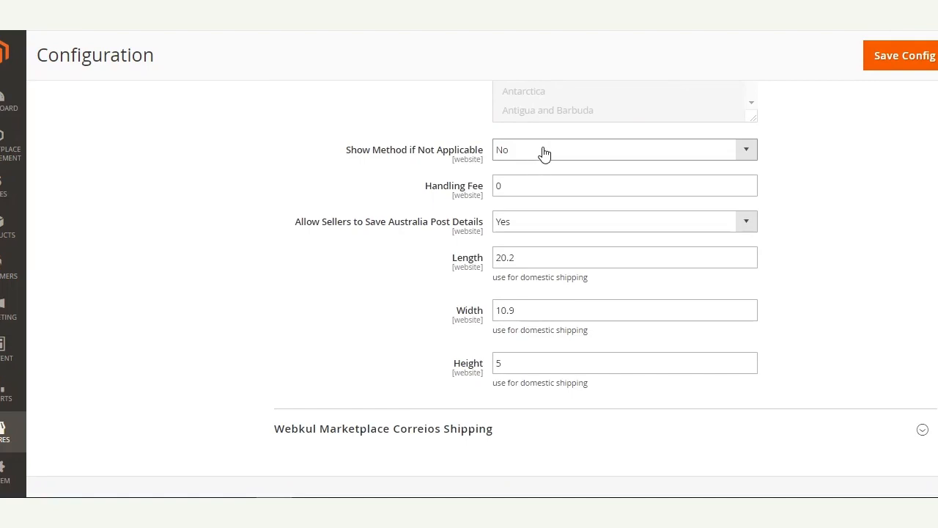
left_click_drag(521, 189, 473, 192)
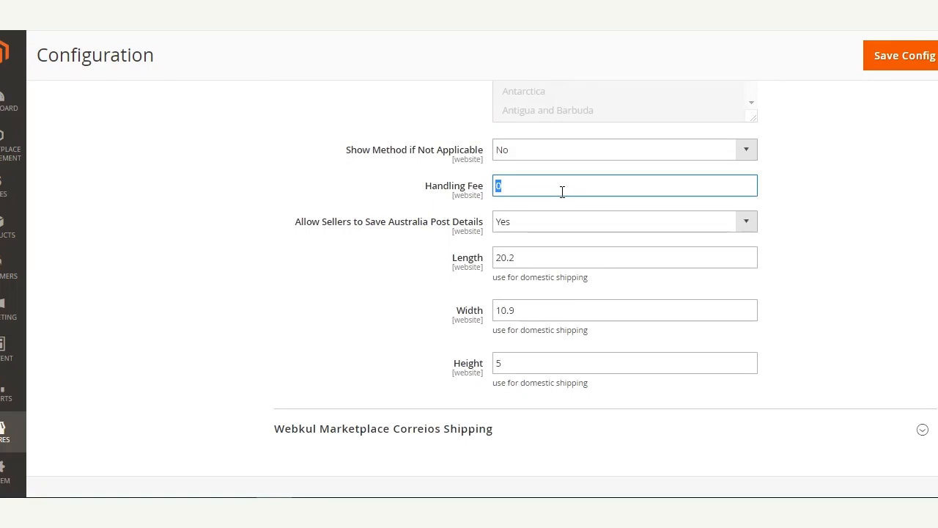
left_click_drag(295, 222, 477, 234)
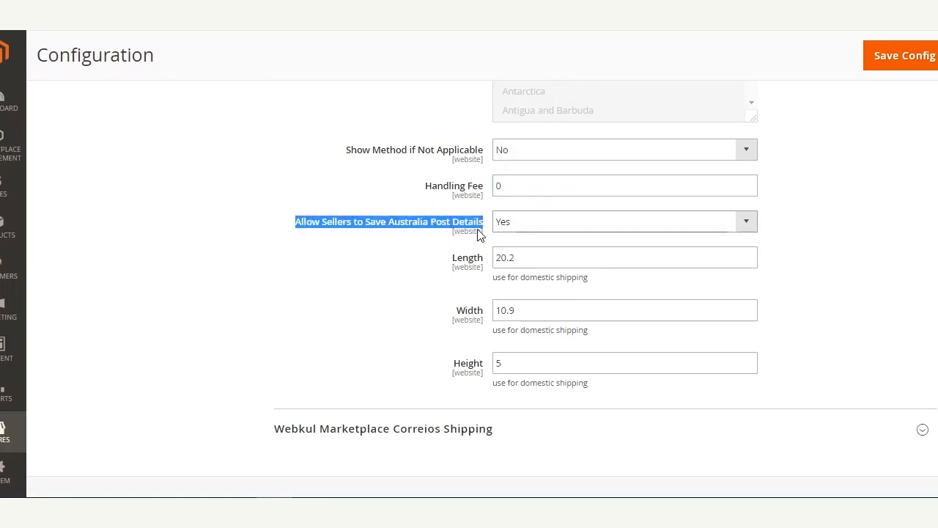
left_click(395, 245)
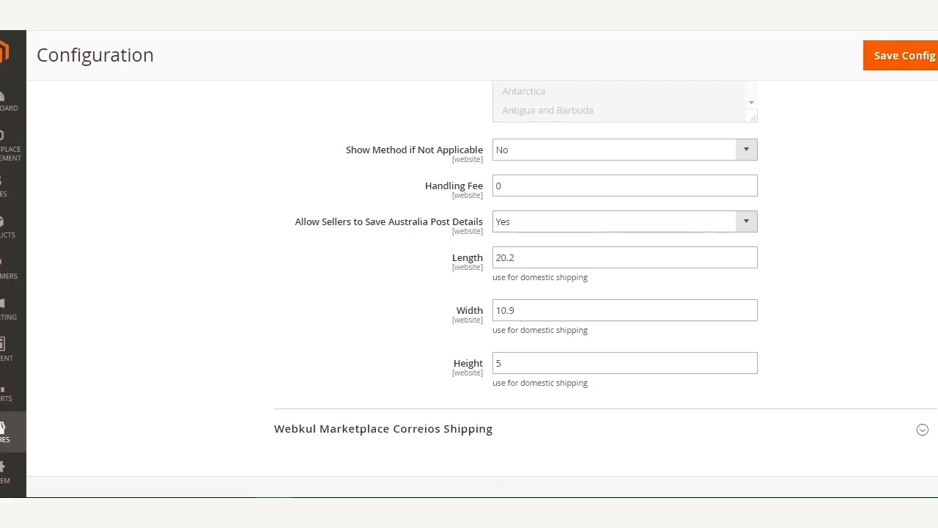
scroll(632, 302, "down", 1)
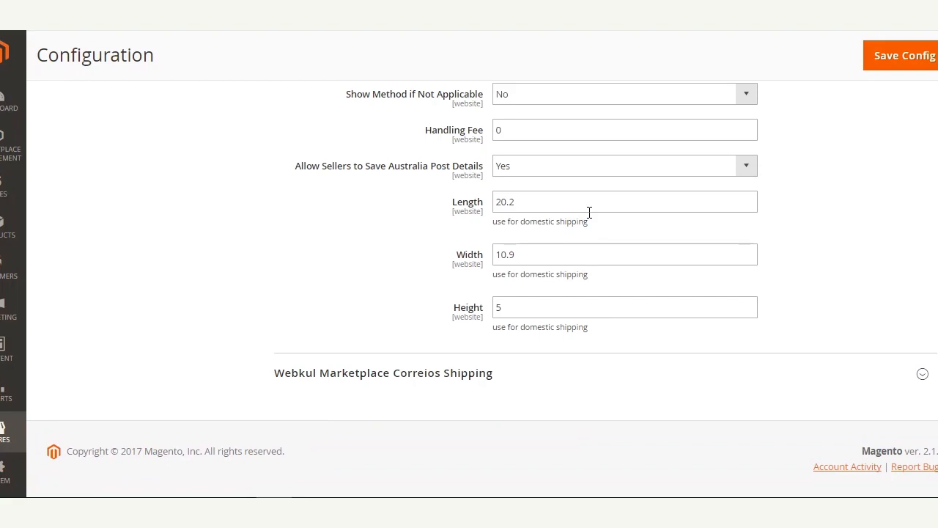
left_click(524, 201)
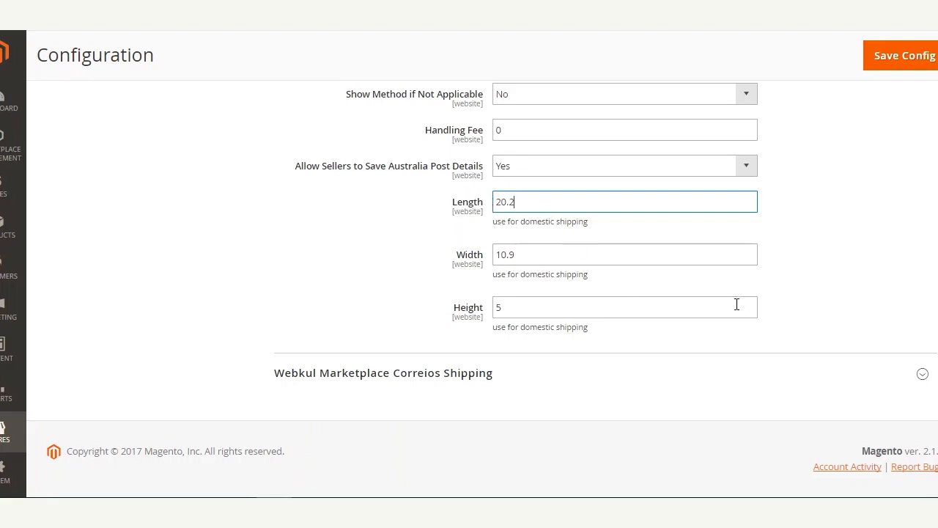
scroll(737, 304, "up", 3)
scroll(492, 288, "up", 6)
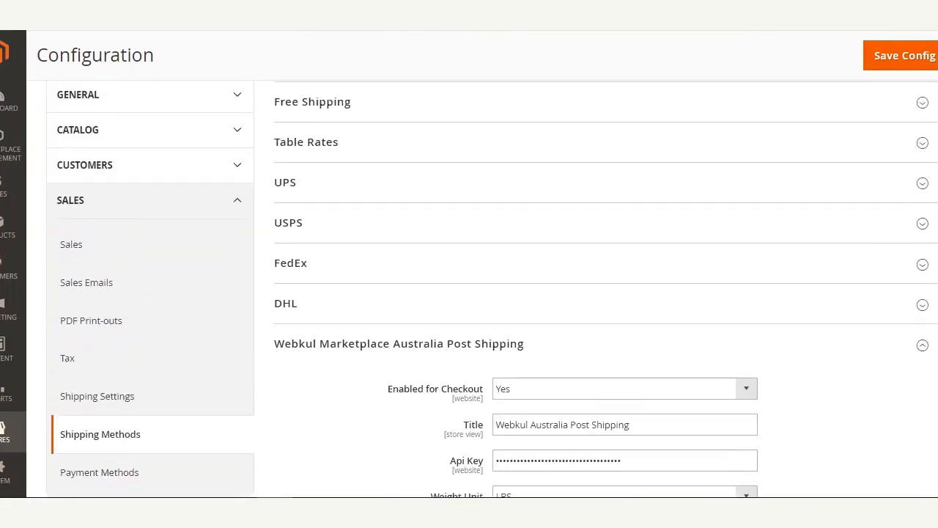
scroll(492, 288, "down", 3)
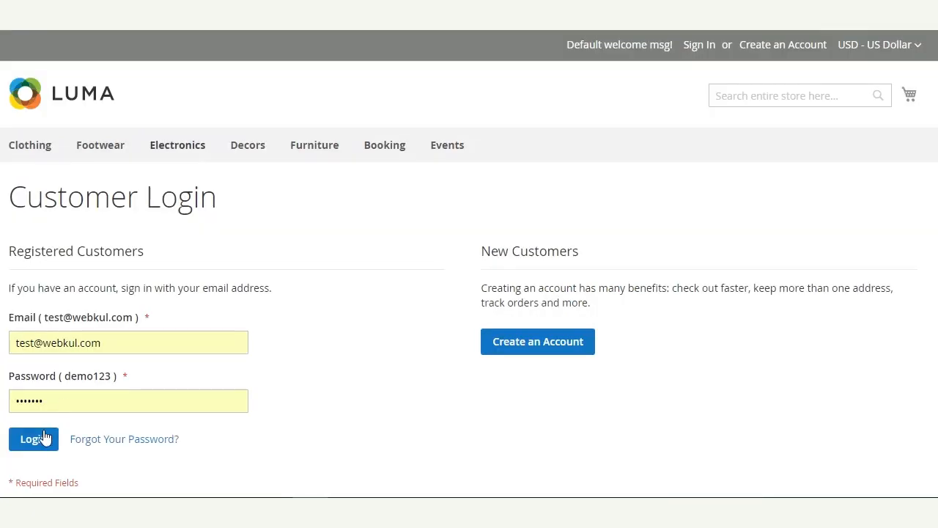
Log in to the seller account, then go to Manage Australia Post Shipping in the dashboard sidebar.
left_click(36, 439)
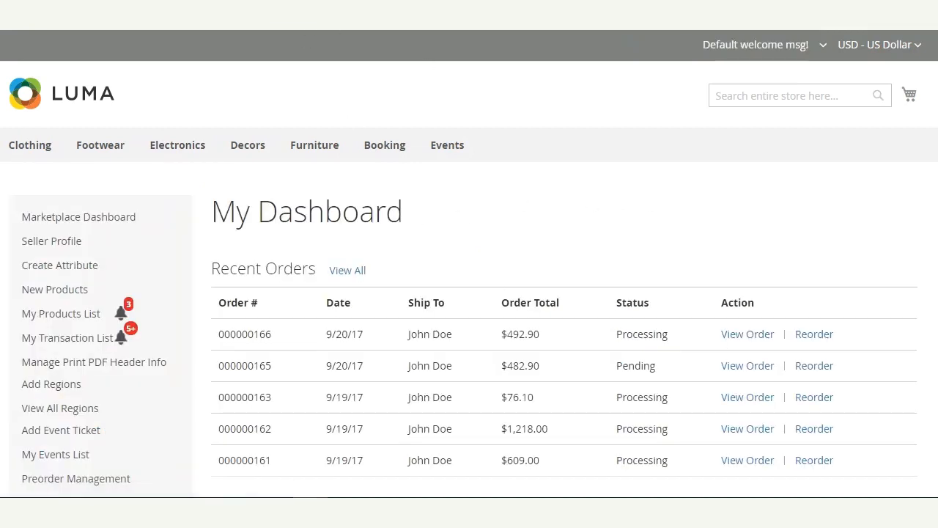
scroll(469, 293, "down", 3)
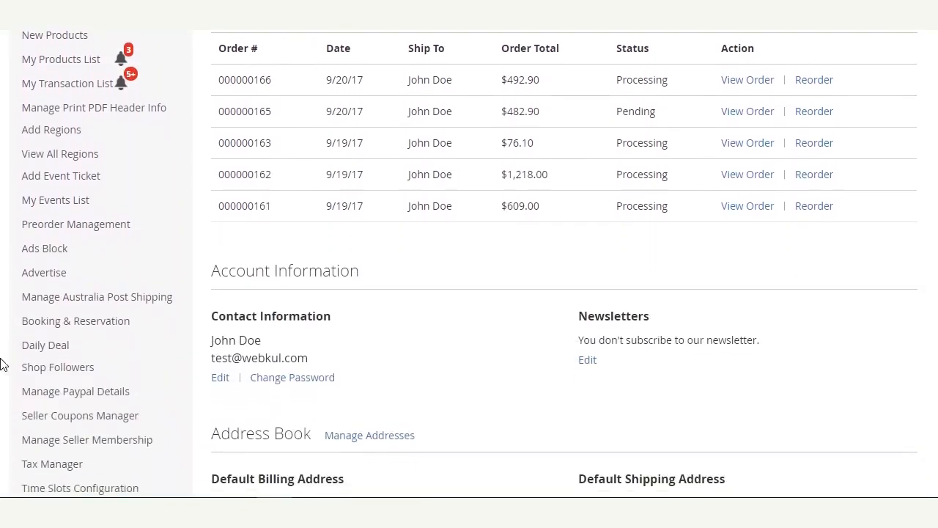
mouse_move(51, 322)
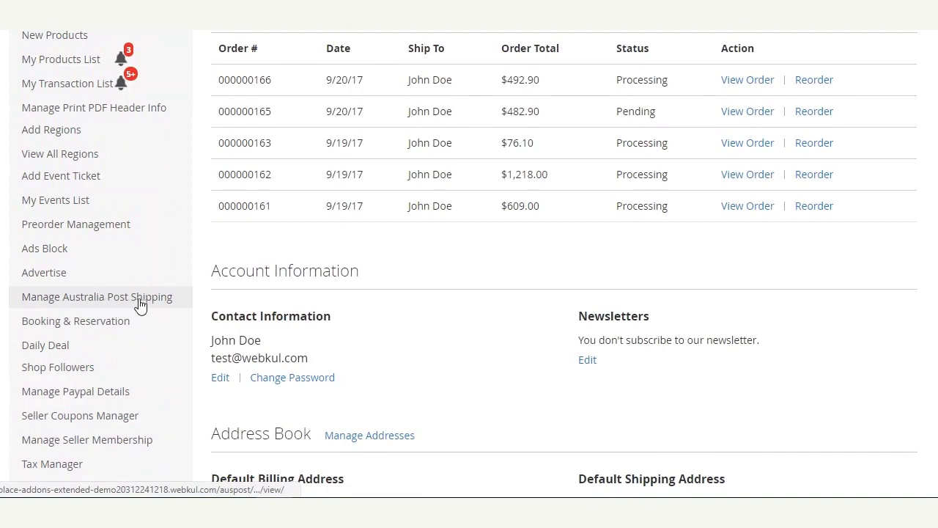
left_click(100, 300)
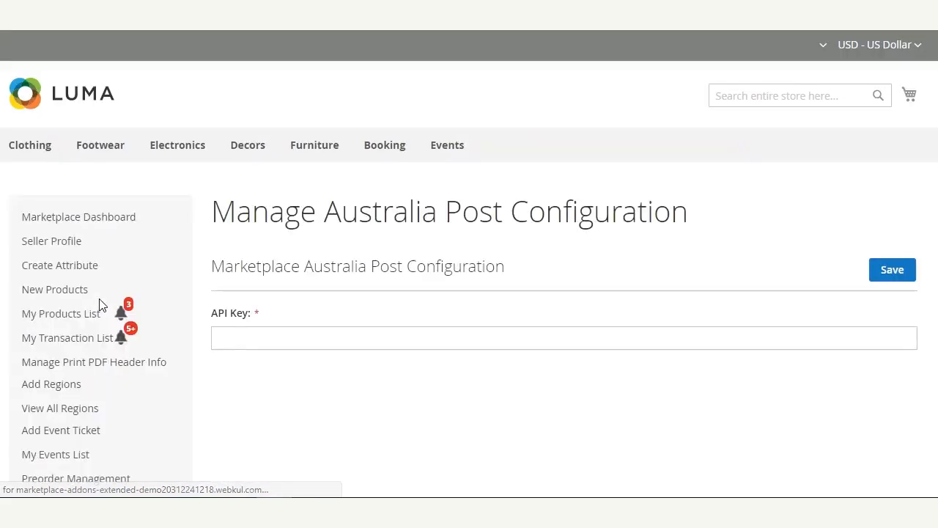
Focus the Australia Post API Key field and dismiss the browser's autofill suggestions, leaving it blank.
left_click(327, 332)
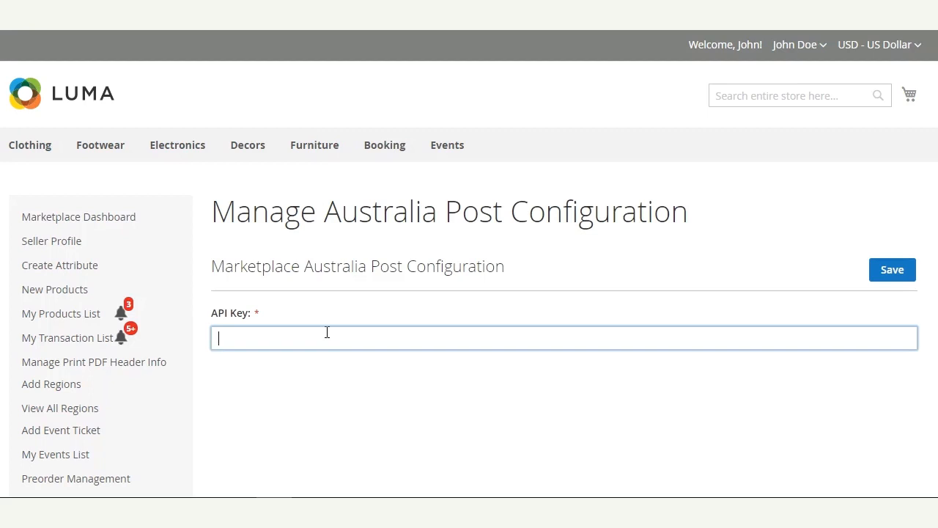
scroll(469, 293, "down", 2)
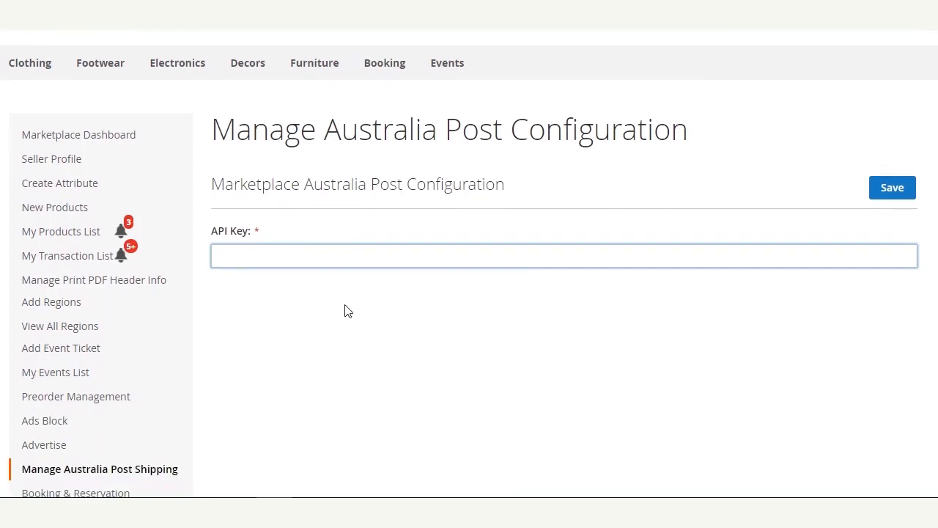
left_click(255, 255)
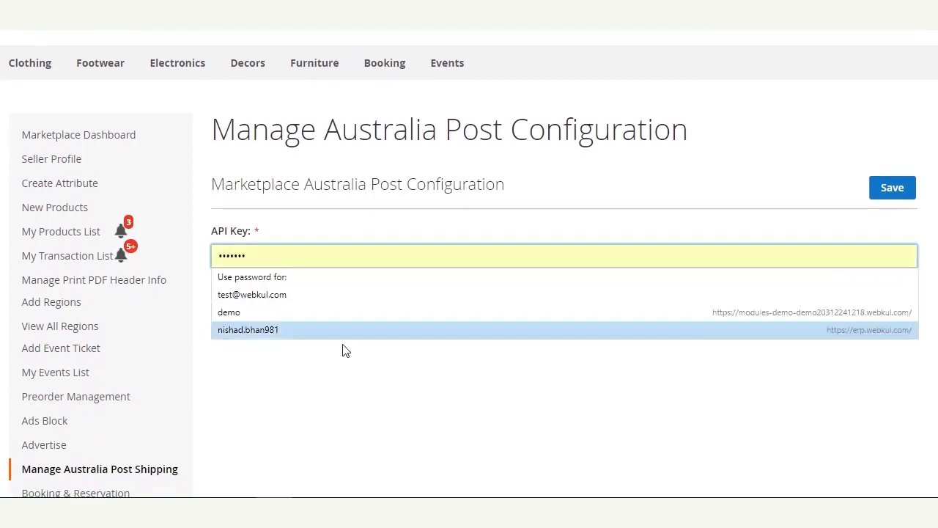
left_click(360, 412)
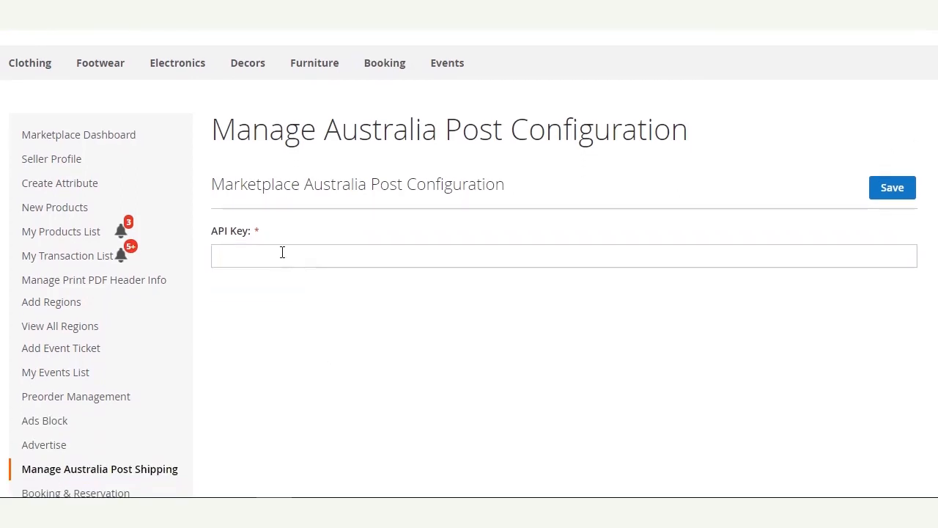
left_click(358, 260)
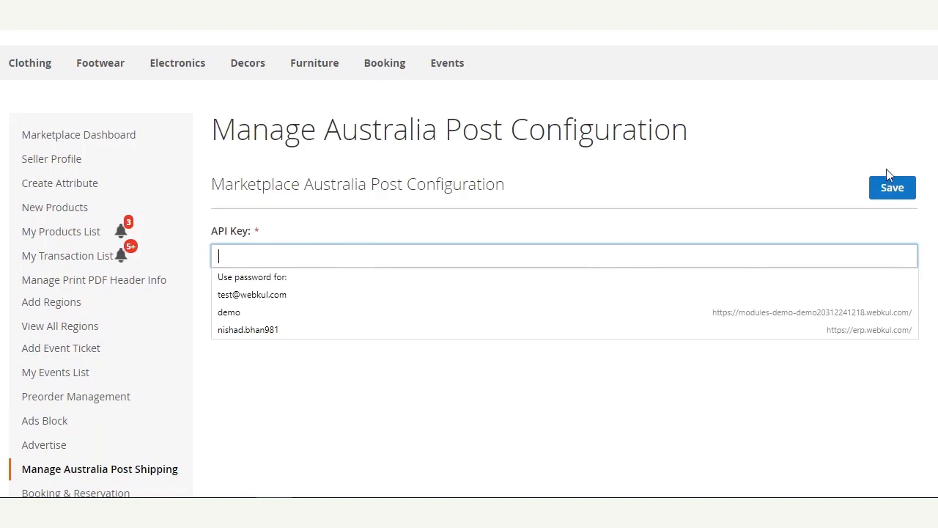
left_click(867, 159)
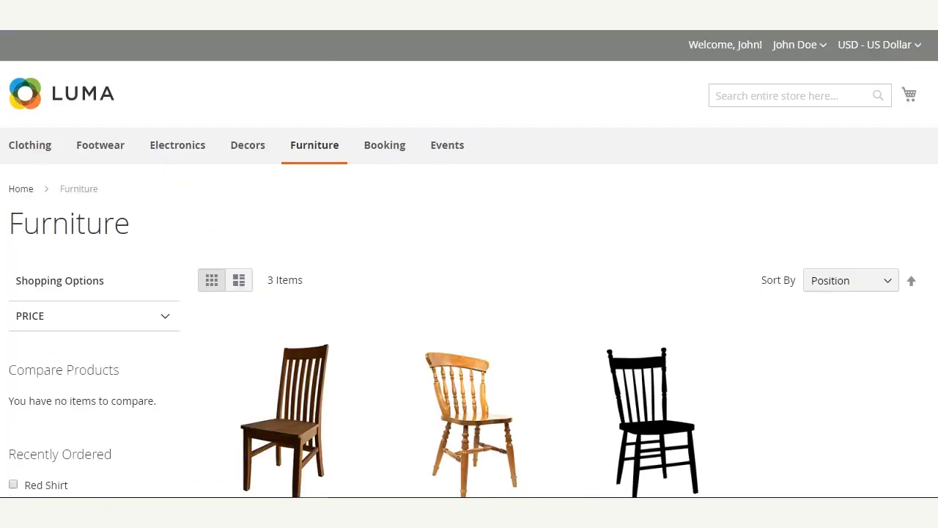
Add the Antique Gold Chair and Antique Black Chair to the cart and review the $200.00 minicart.
scroll(469, 264, "down", 1)
scroll(261, 289, "down", 5)
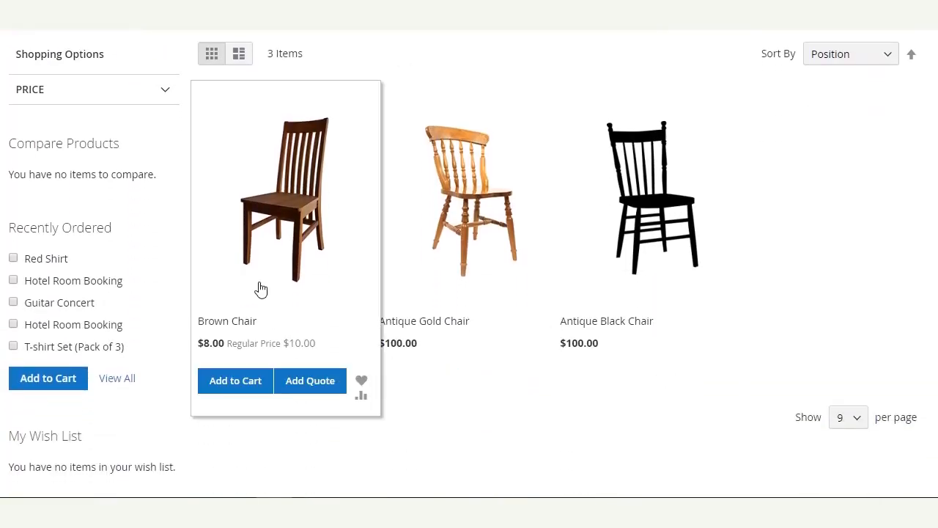
left_click(430, 383)
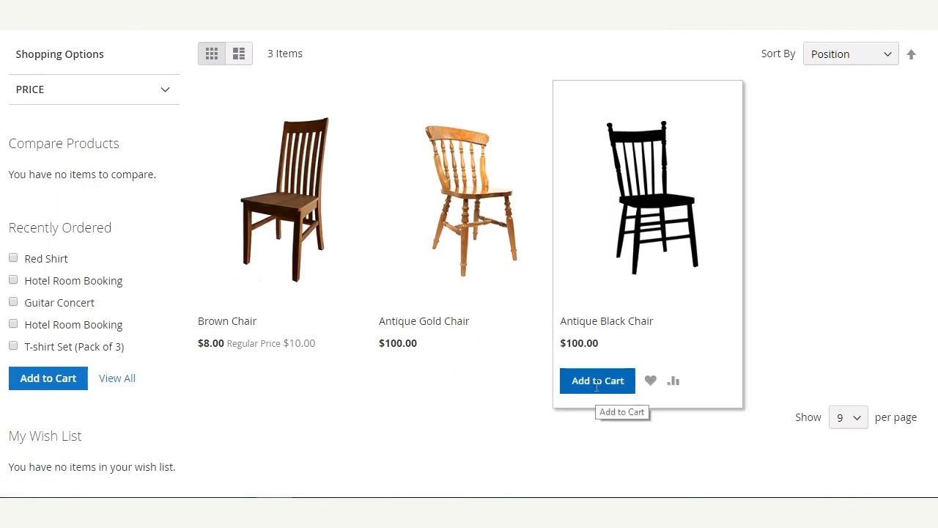
left_click(595, 418)
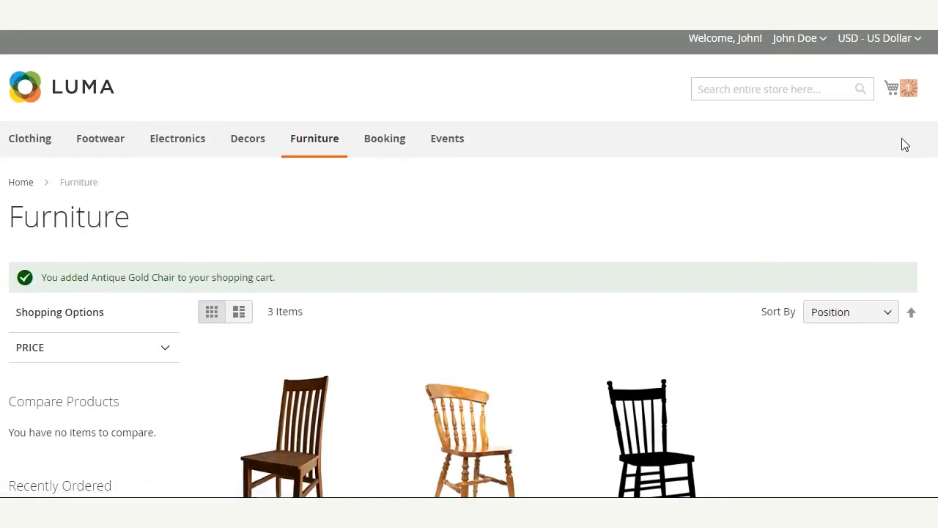
left_click(913, 97)
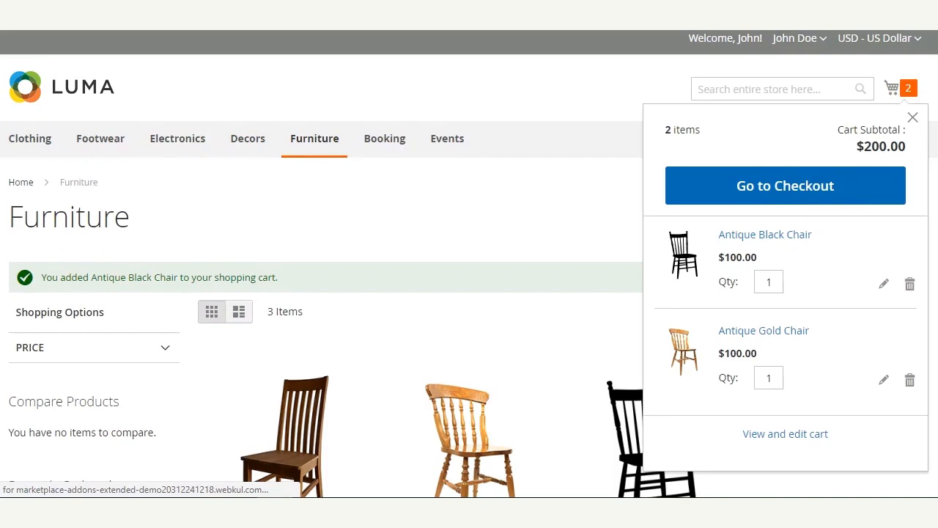
scroll(469, 264, "down", 1)
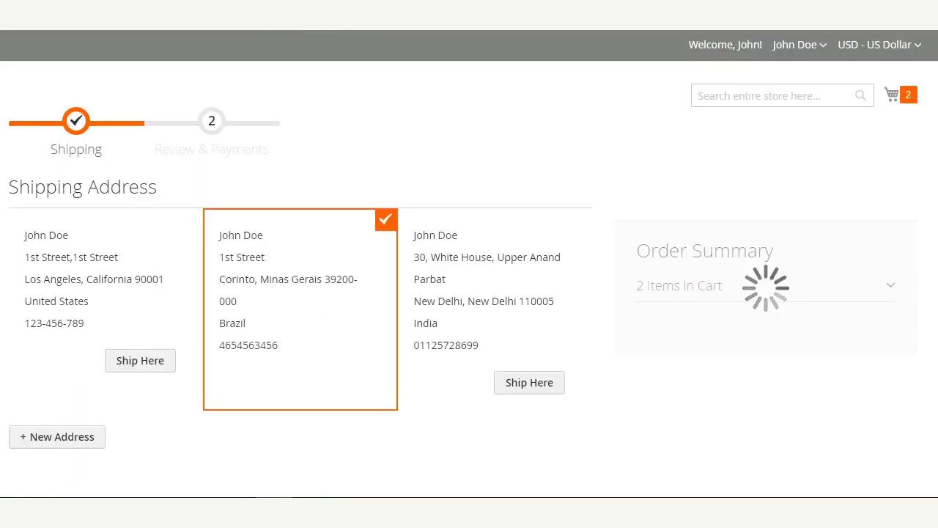
Check both chairs in the order summary and select Webkul Australia Post Economy Air shipping ($89.19).
scroll(907, 126, "down", 3)
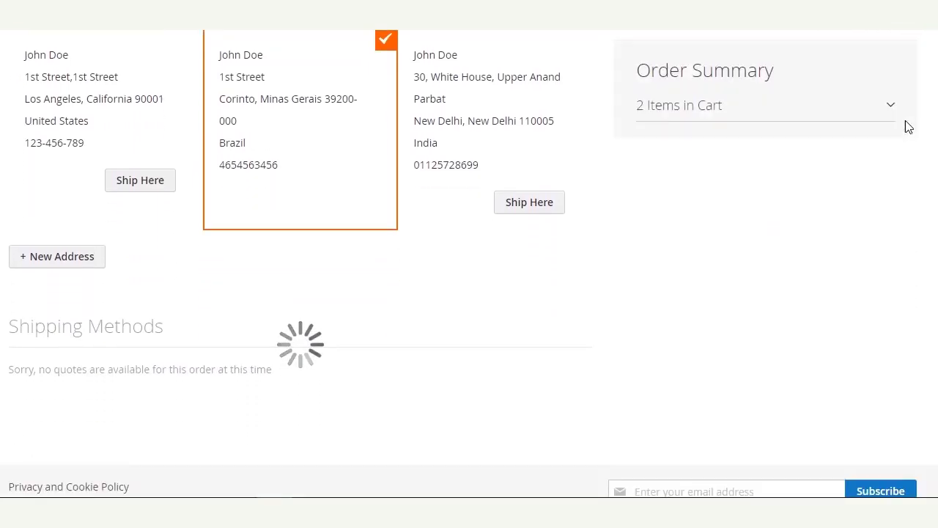
left_click(895, 109)
scroll(913, 132, "down", 3)
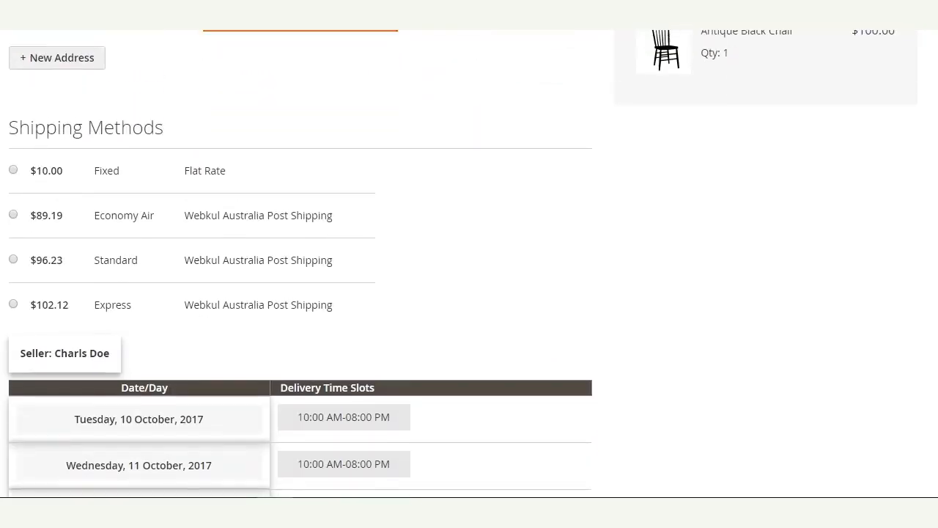
scroll(469, 264, "up", 3)
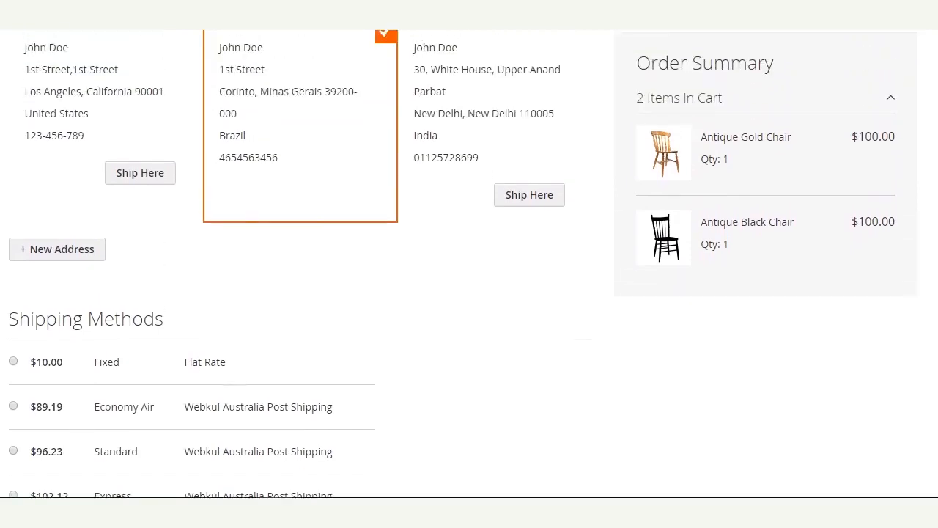
scroll(93, 183, "down", 3)
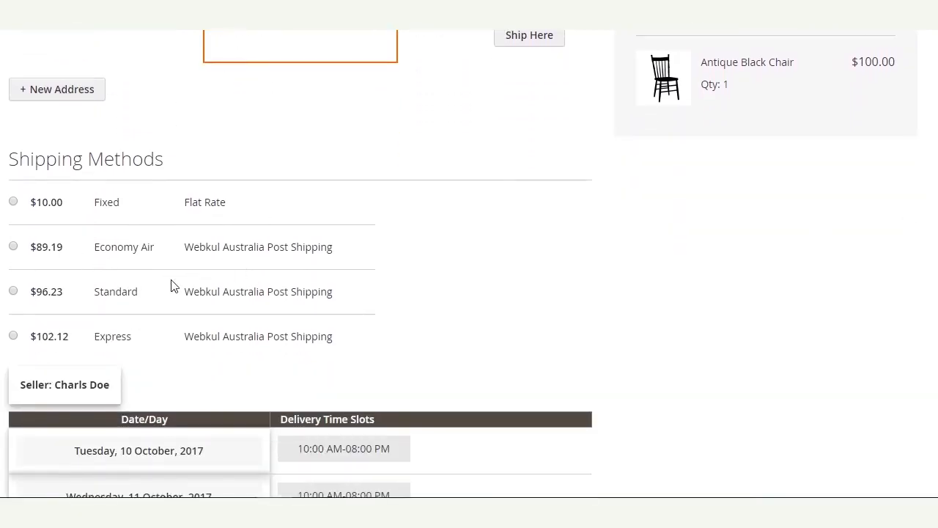
left_click(13, 246)
Pick the Saturday 14 October 05:00 PM-08:00 PM delivery slot and continue to Review & Payments.
scroll(169, 326, "down", 3)
scroll(176, 324, "down", 2)
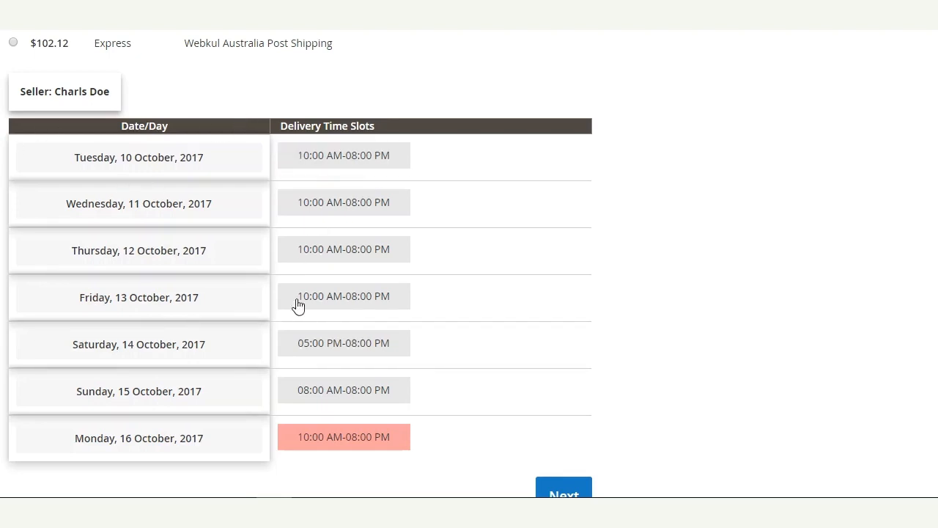
left_click(344, 352)
scroll(352, 353, "down", 2)
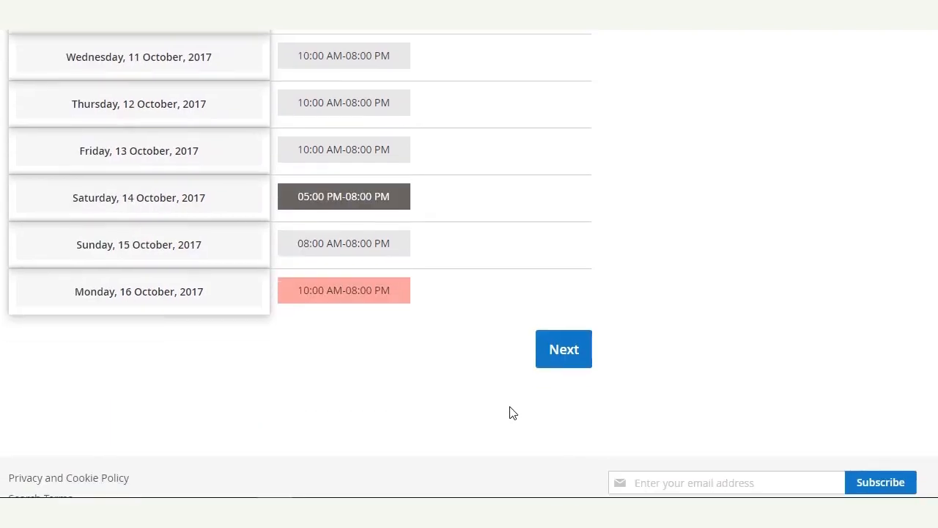
left_click(554, 357)
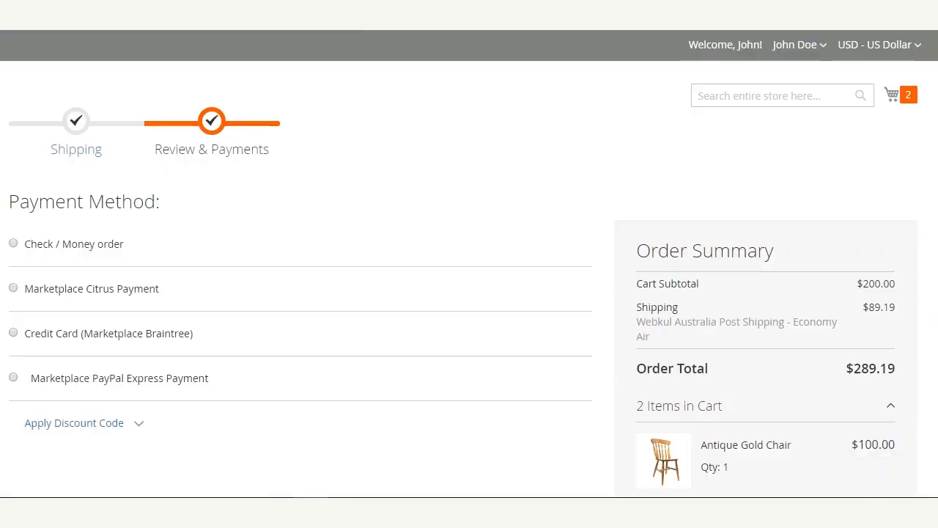
Choose Check / Money order payment and place the $289.19 order for both chairs.
scroll(469, 264, "down", 1)
scroll(735, 237, "down", 2)
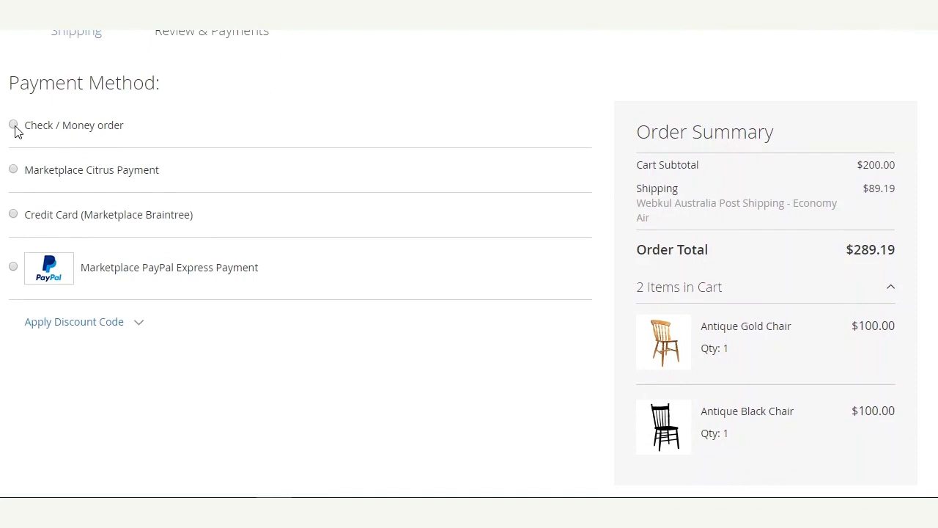
left_click(14, 125)
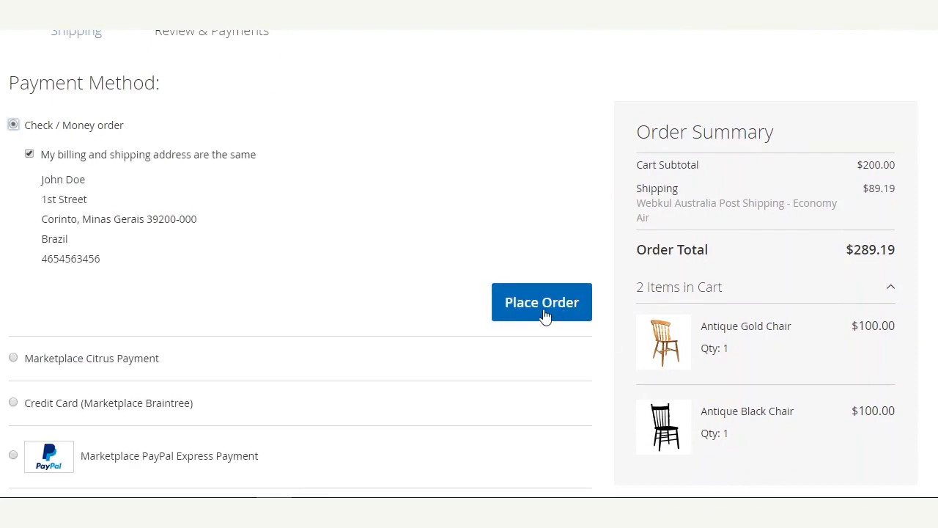
left_click(550, 311)
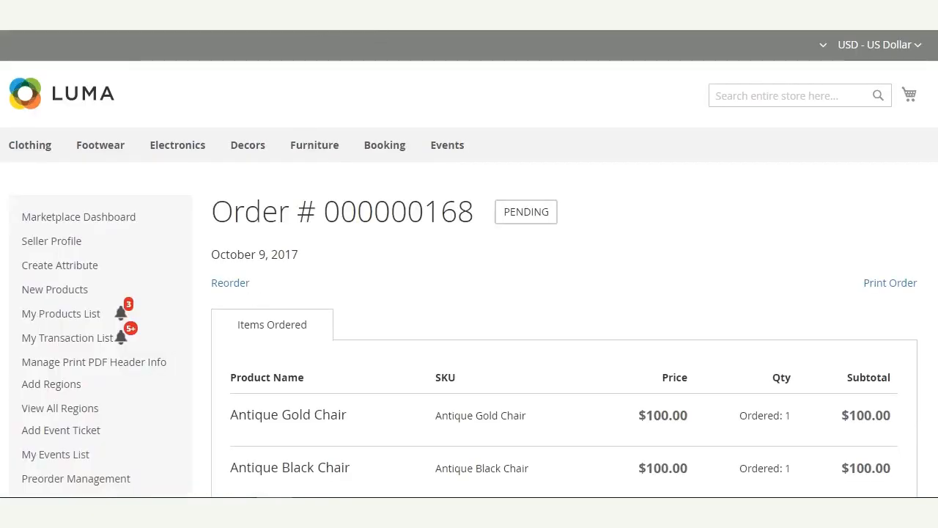
Highlight the order's shipping method, Webkul Australia Post Shipping - Economy Air, in Order Information.
scroll(470, 264, "down", 6)
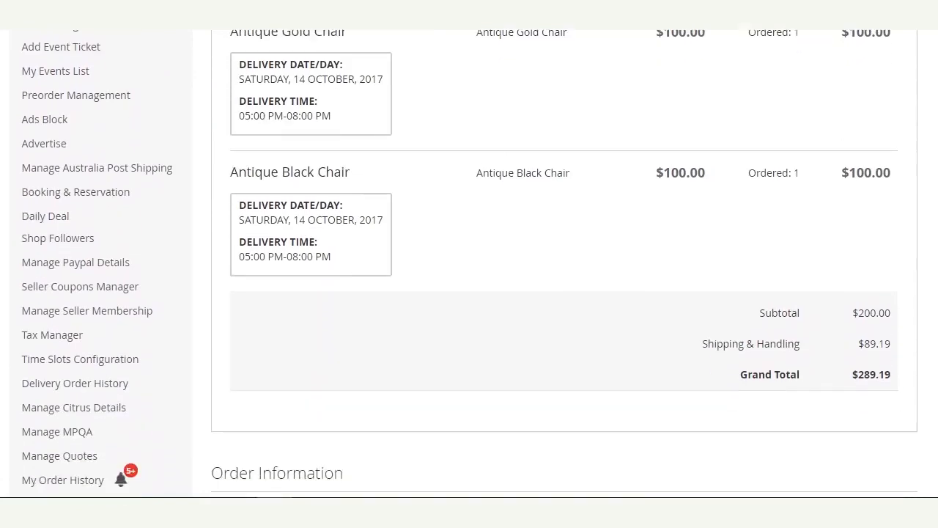
scroll(386, 322, "down", 3)
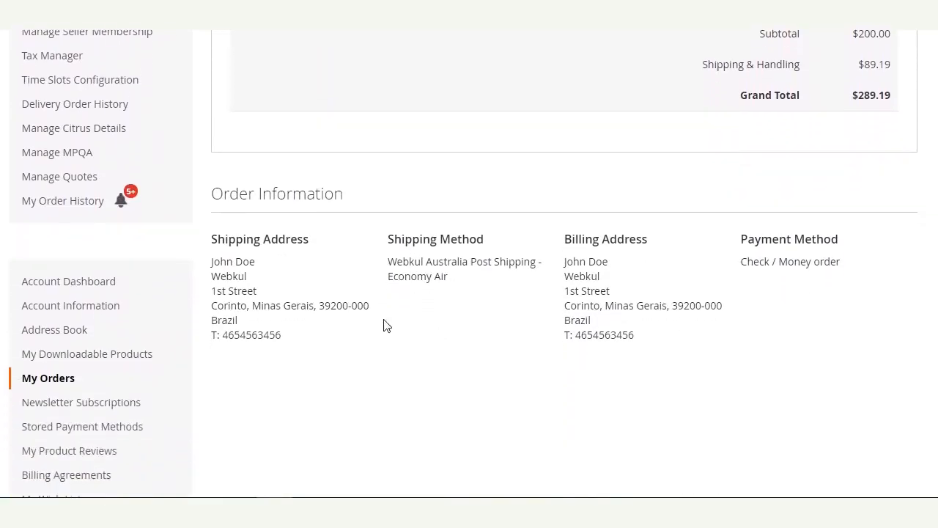
left_click_drag(389, 244, 517, 245)
left_click(451, 277)
left_click_drag(387, 262, 538, 262)
left_click_drag(389, 275, 474, 286)
left_click(470, 287)
scroll(450, 292, "up", 2)
scroll(451, 291, "up", 1)
scroll(279, 283, "up", 6)
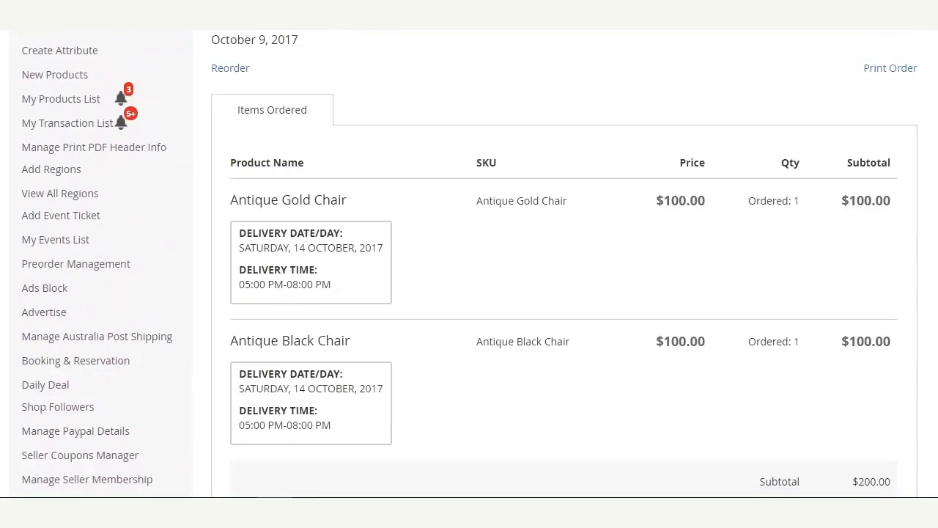